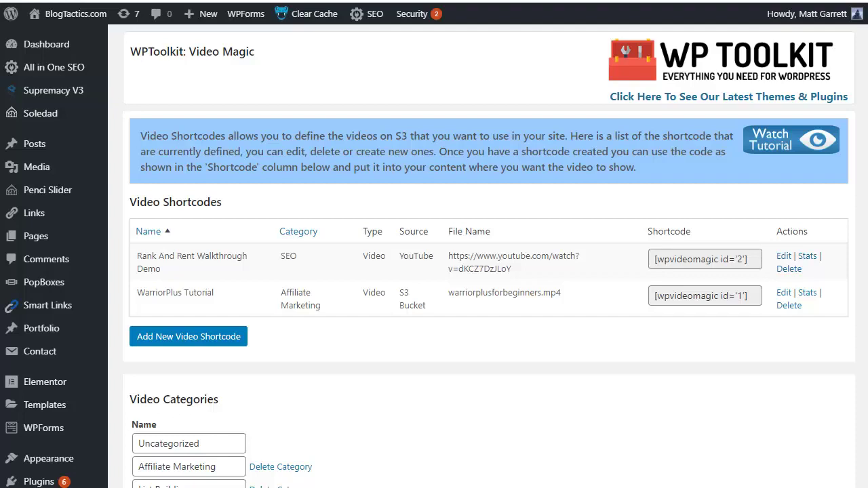
# - Open a new Add Shortcode form named WarriorPlus Tutorial with an S3 bucket source
pyautogui.click(188, 336)
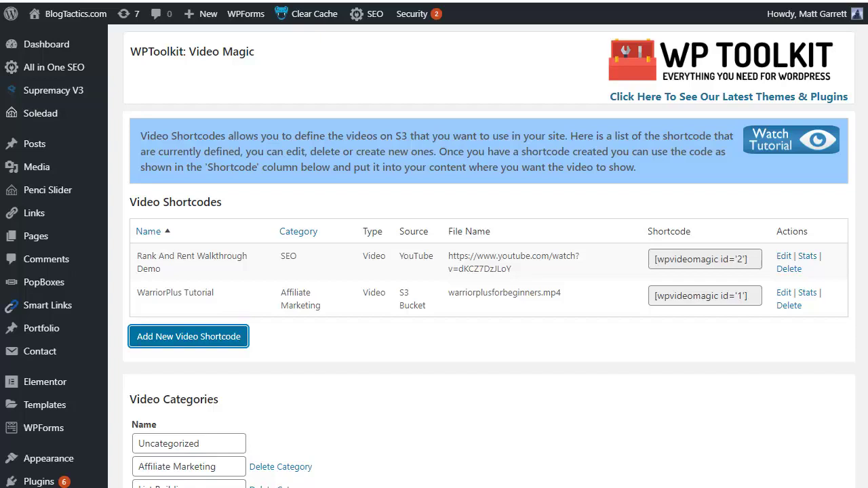
pyautogui.scroll(-2, 434, 271)
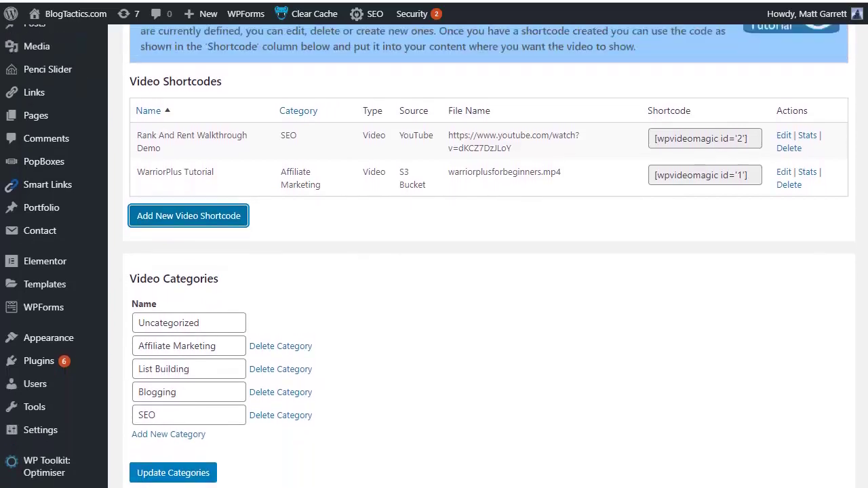
pyautogui.scroll(2, 434, 271)
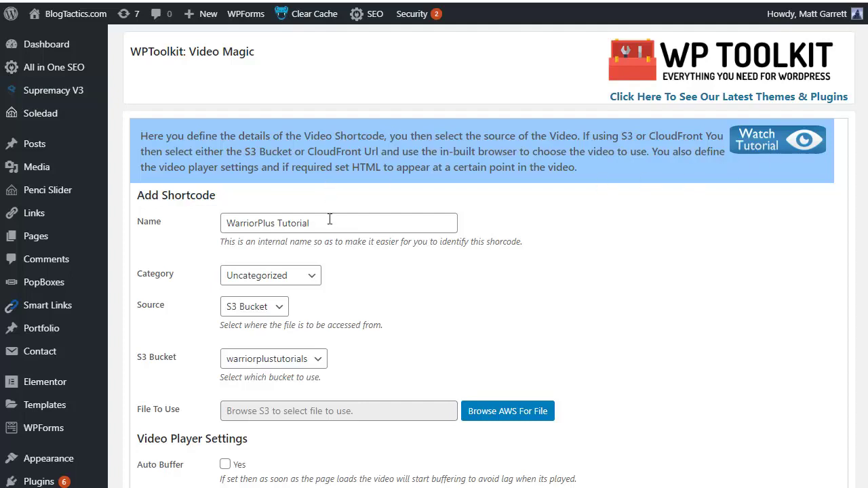
# - Set the shortcode's Category to Affiliate Marketing, keeping S3 Bucket as the source
pyautogui.click(311, 277)
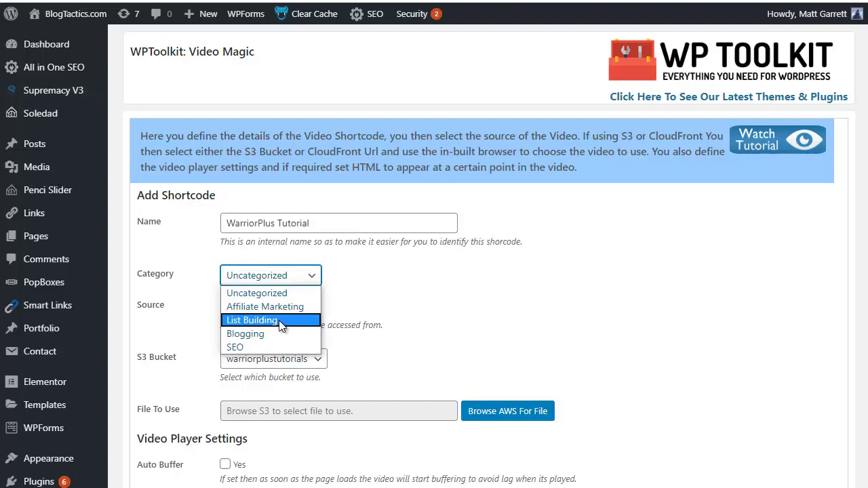
pyautogui.click(286, 306)
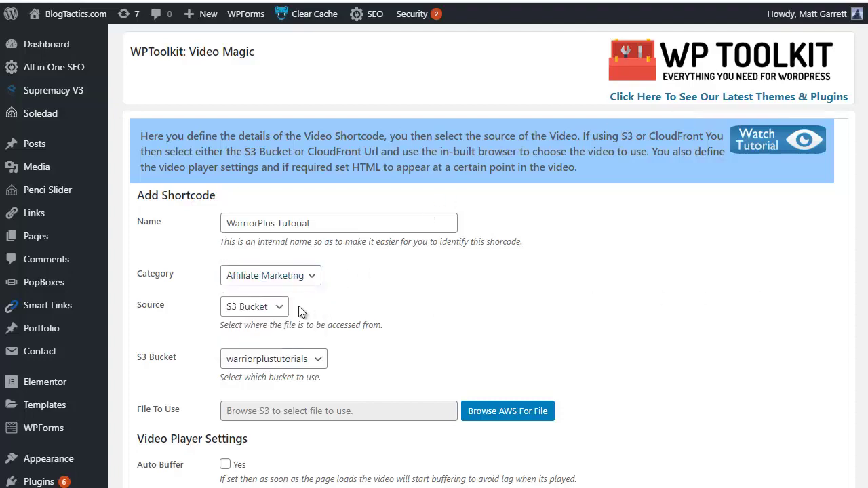
pyautogui.click(279, 309)
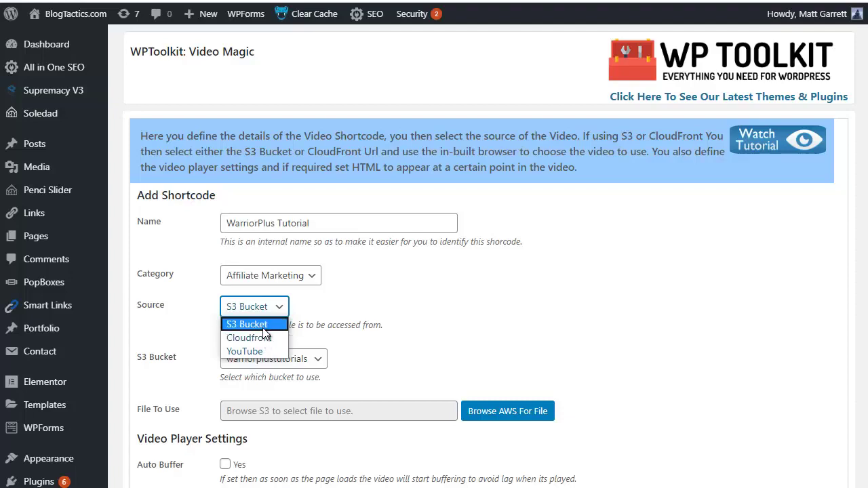
pyautogui.click(261, 325)
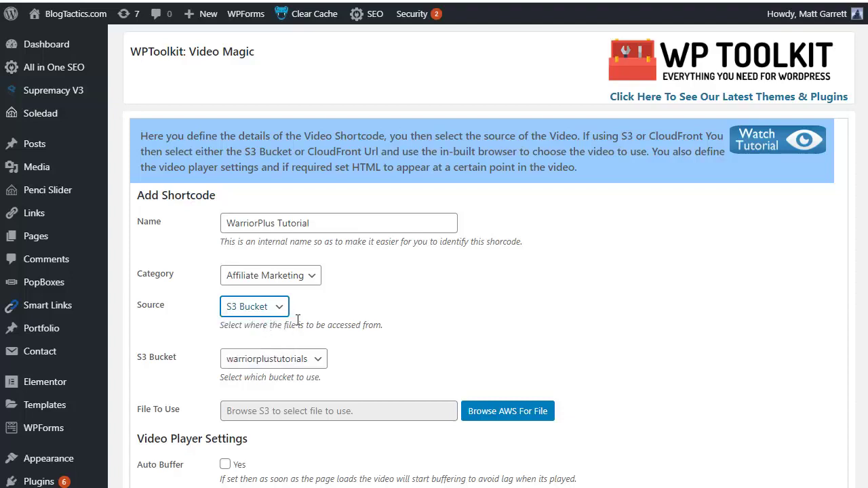
pyautogui.click(318, 364)
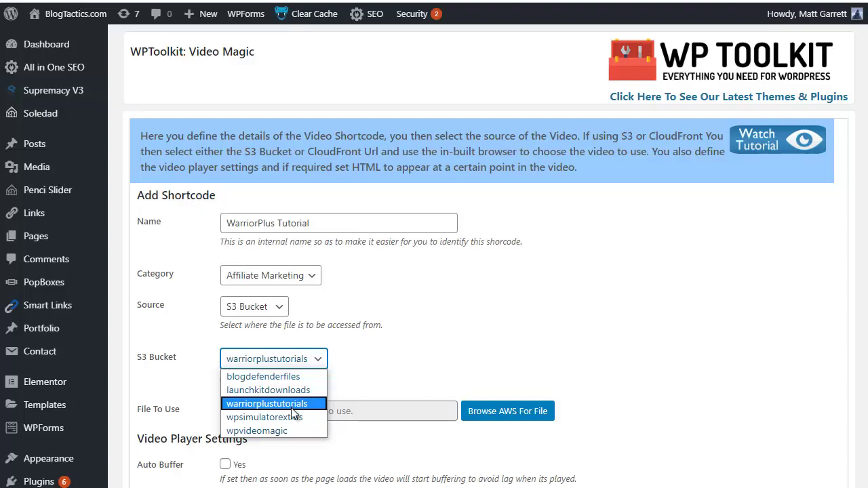
pyautogui.click(293, 405)
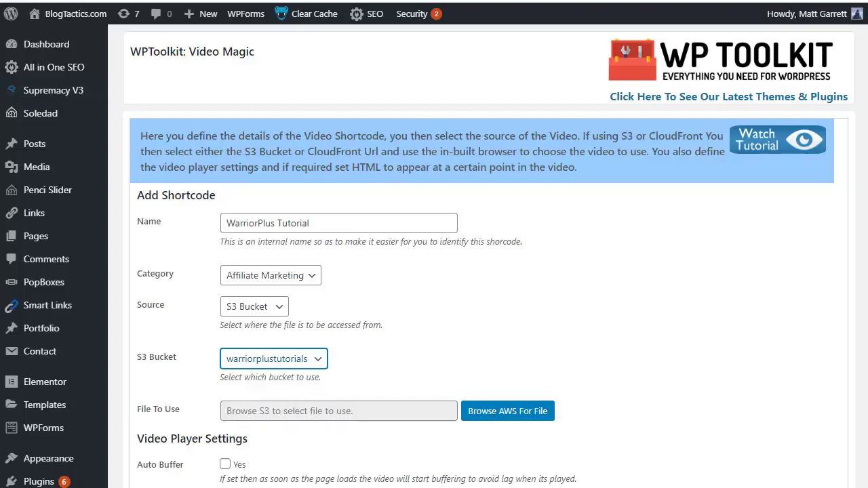
pyautogui.click(559, 368)
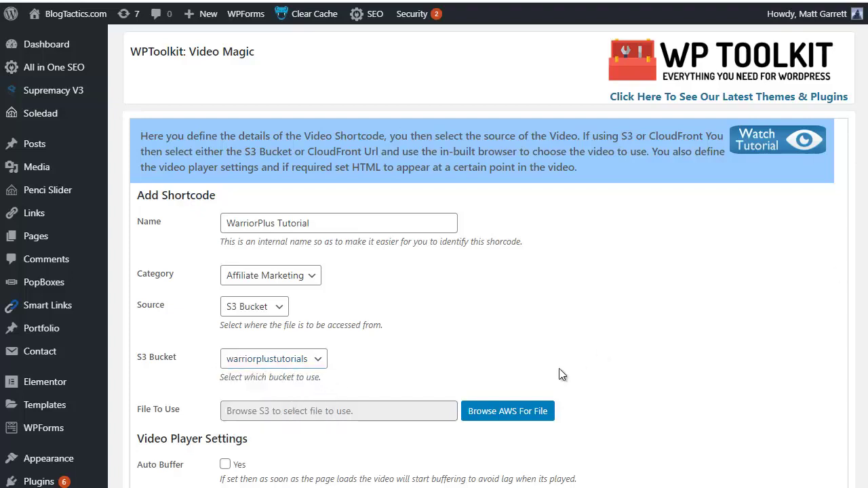
# - Pick warriorplusforbeginners.mp4 from the warriorplustutorials bucket as the video file
pyautogui.click(508, 413)
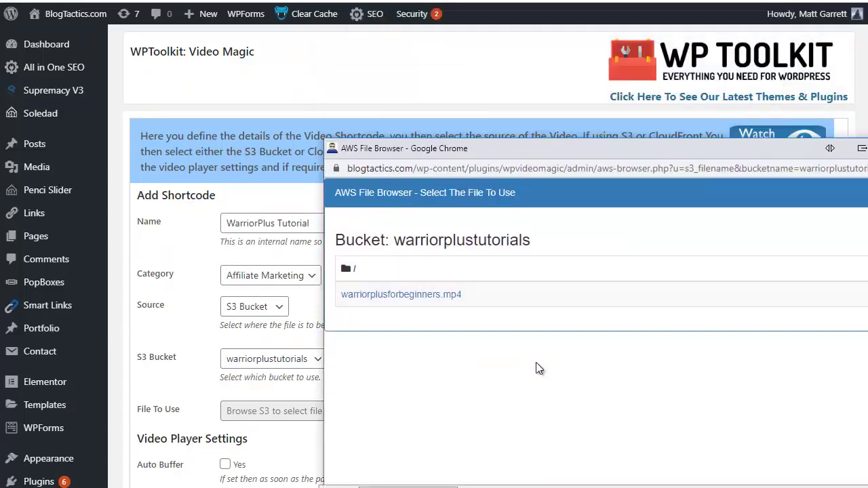
pyautogui.click(414, 297)
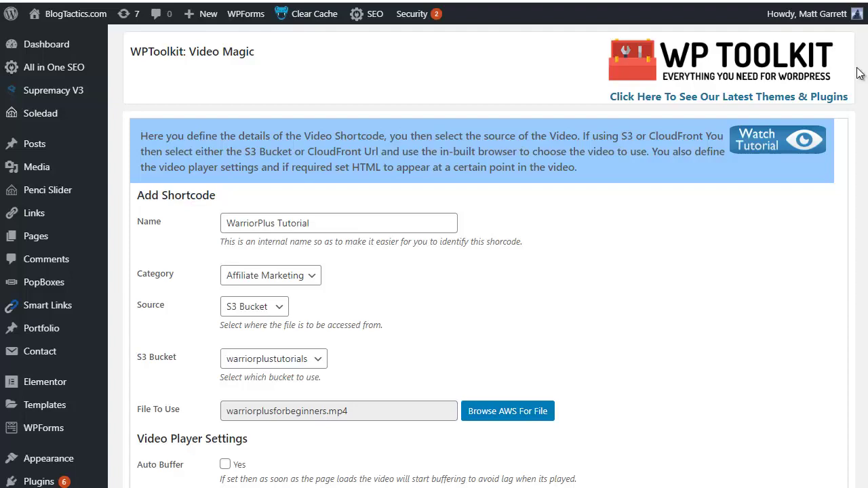
pyautogui.scroll(-1, 861, 74)
pyautogui.scroll(-2, 434, 258)
pyautogui.scroll(-2, 434, 257)
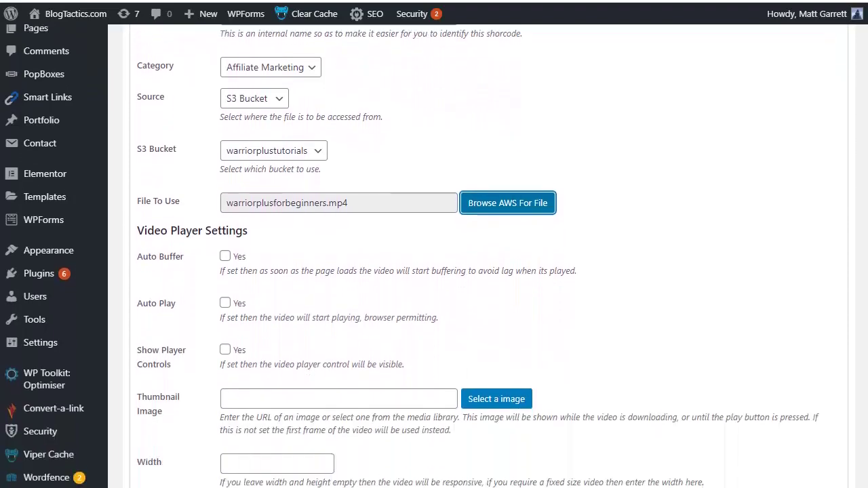
pyautogui.scroll(-2, 434, 258)
pyautogui.scroll(-1, 434, 257)
pyautogui.scroll(-1, 433, 257)
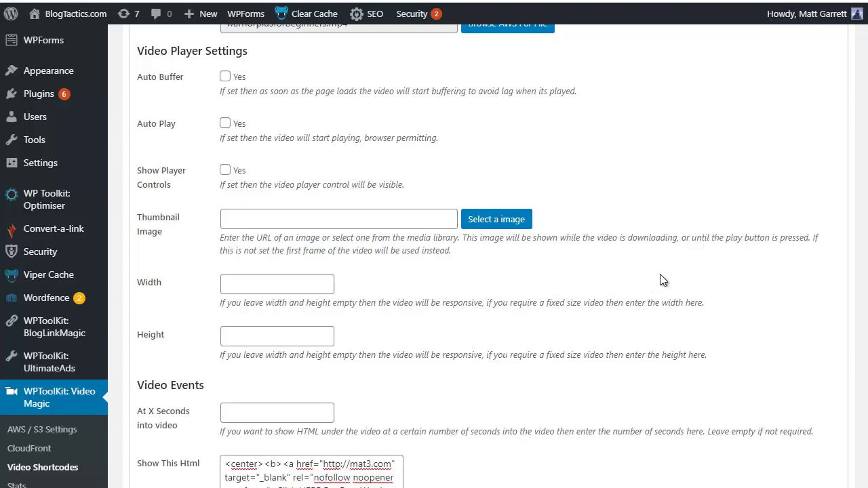
pyautogui.scroll(-1, 662, 280)
pyautogui.scroll(-1, 664, 283)
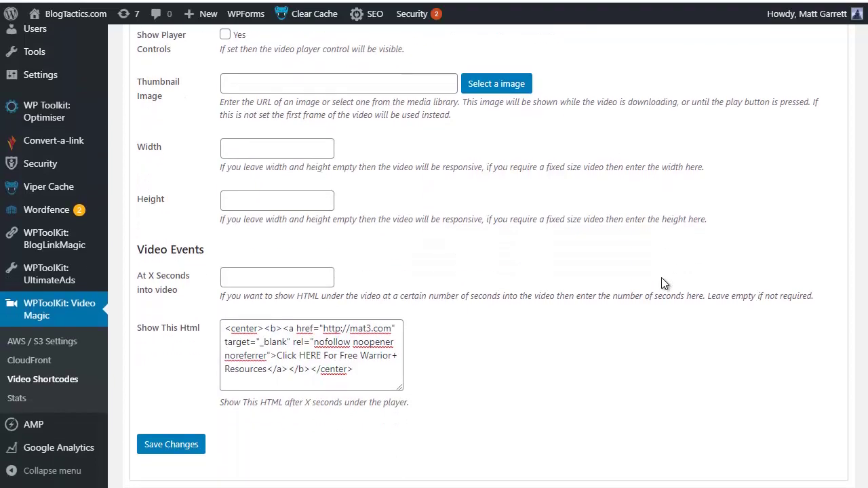
pyautogui.scroll(-1, 661, 277)
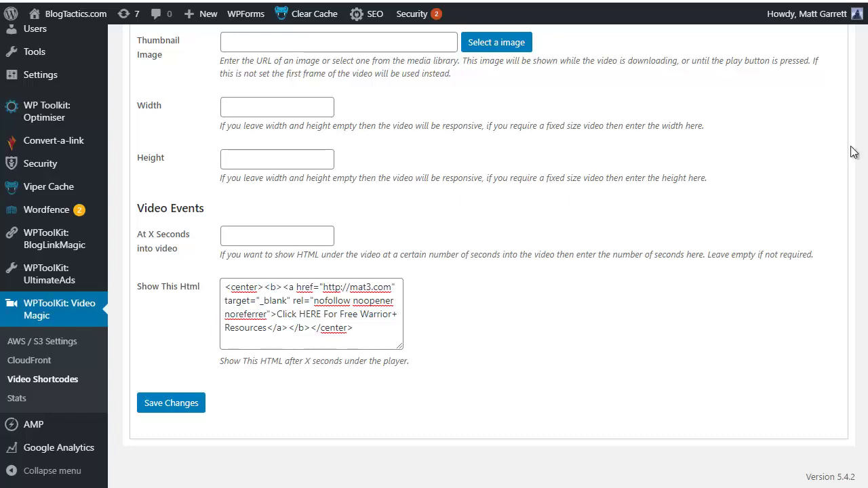
# - Set the HTML snippet to appear at 5 seconds into the video
pyautogui.click(245, 238)
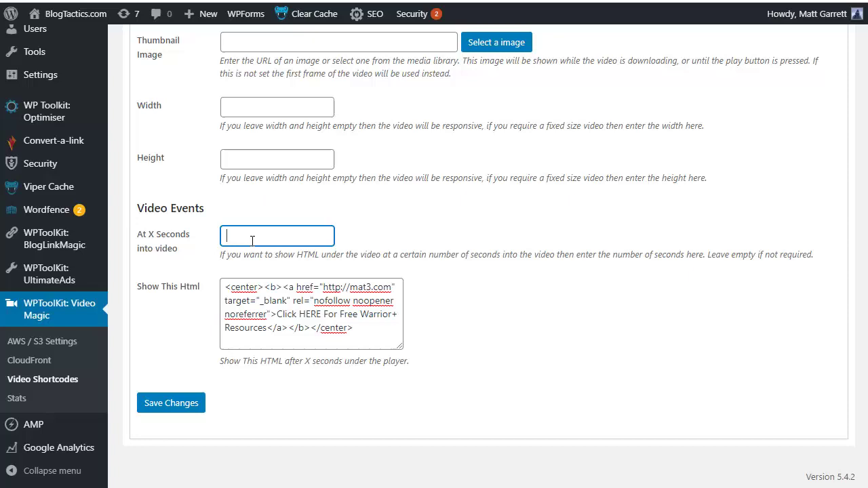
pyautogui.write('5')
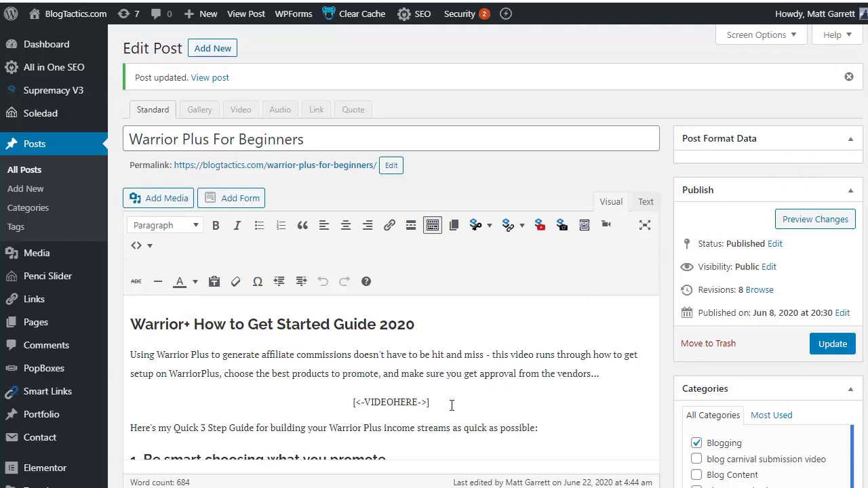
# - Replace [<-VIDEOHERE->] with the WarriorPlus Tutorial shortcode and update the post
pyautogui.moveTo(432, 402); pyautogui.dragTo(352, 402)
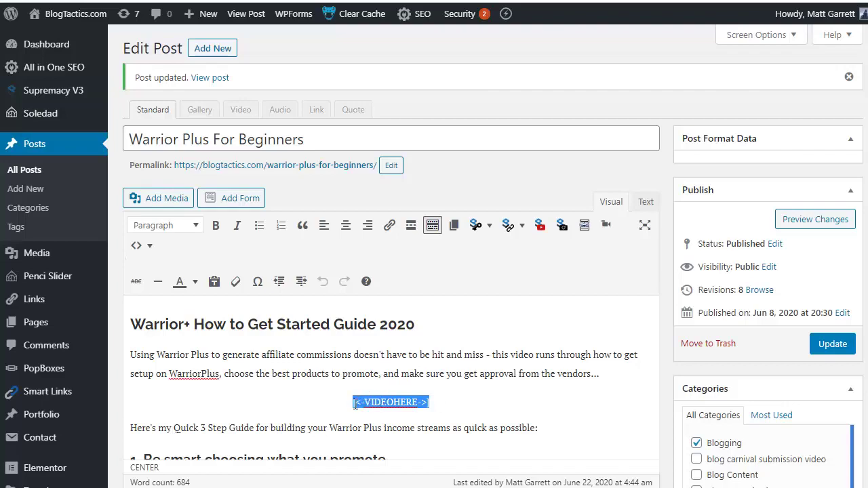
pyautogui.click(608, 228)
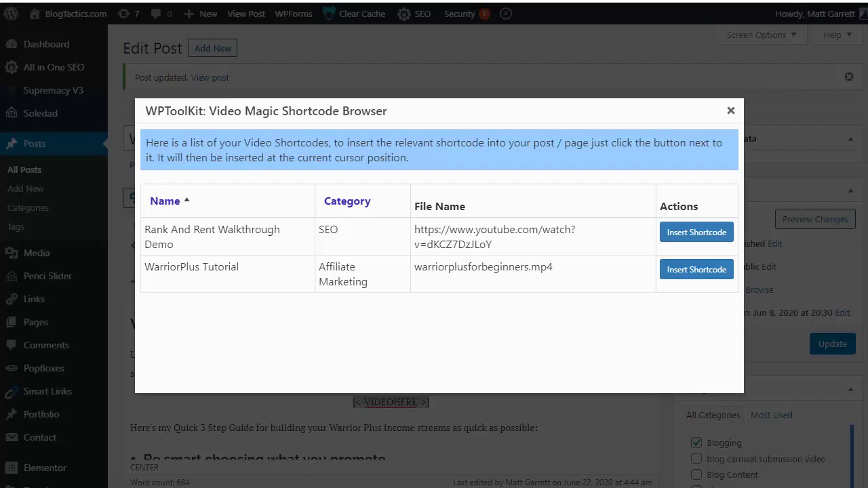
pyautogui.click(696, 269)
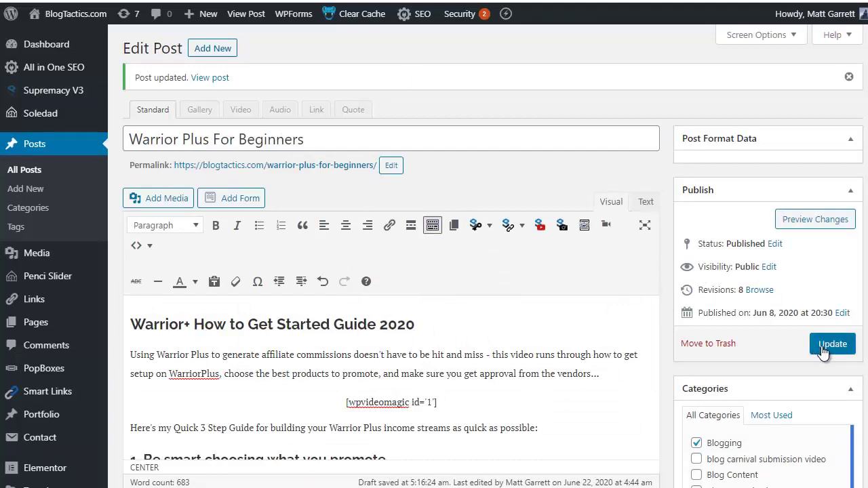
pyautogui.click(822, 348)
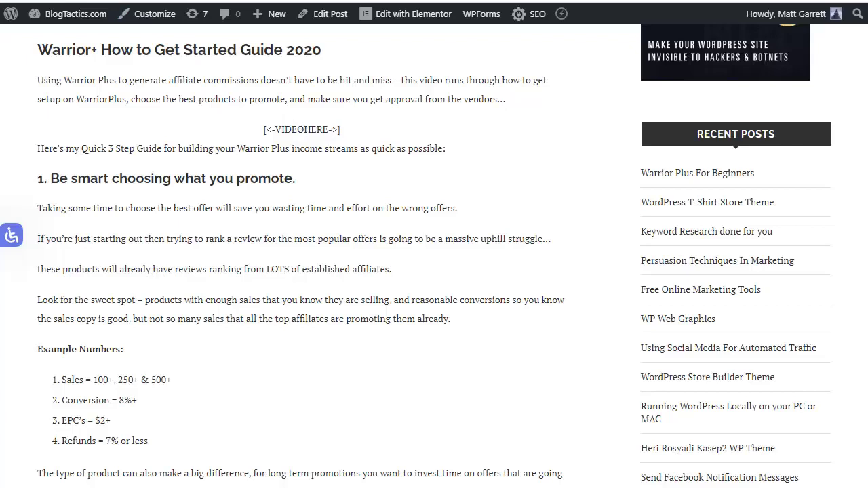
# - Reload the live post and mute the playing WarriorPlus video
pyautogui.press('F5')
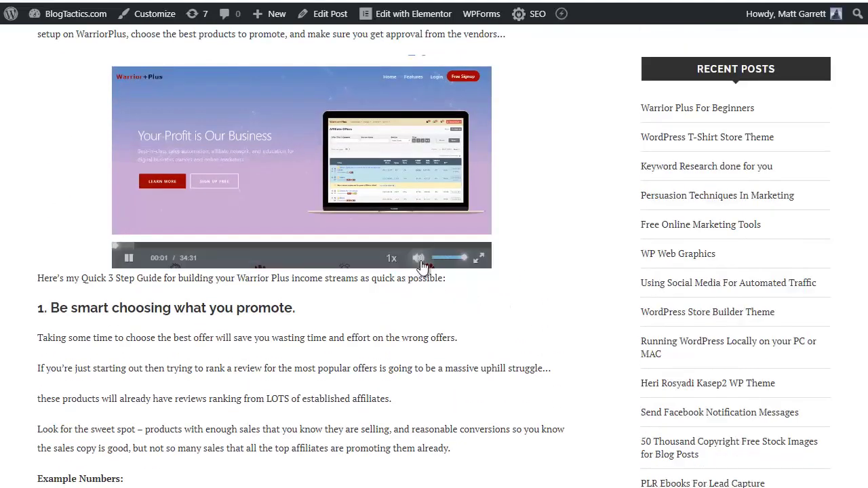
pyautogui.click(419, 259)
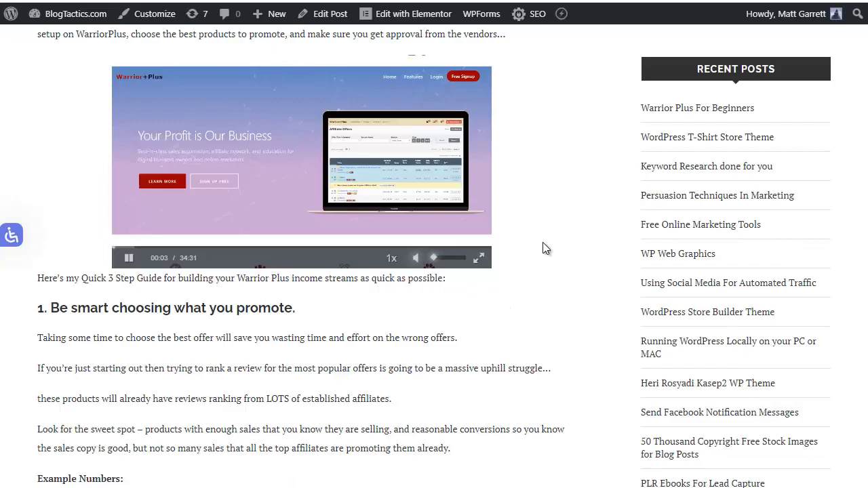